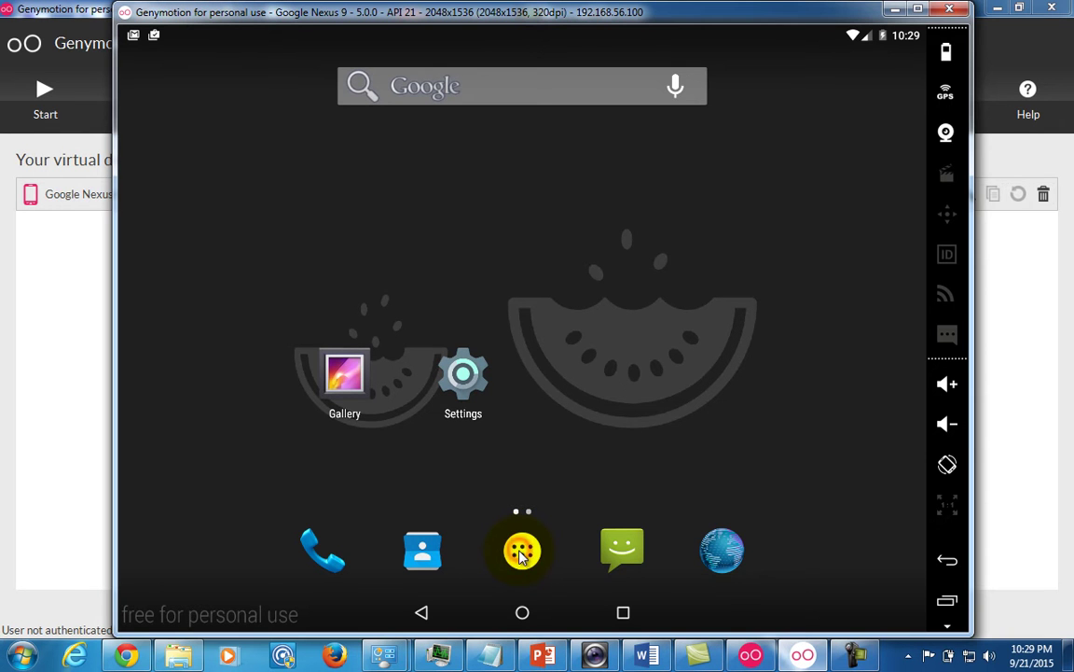
Launch the Periscope app on the virtual Android device.
click(522, 554)
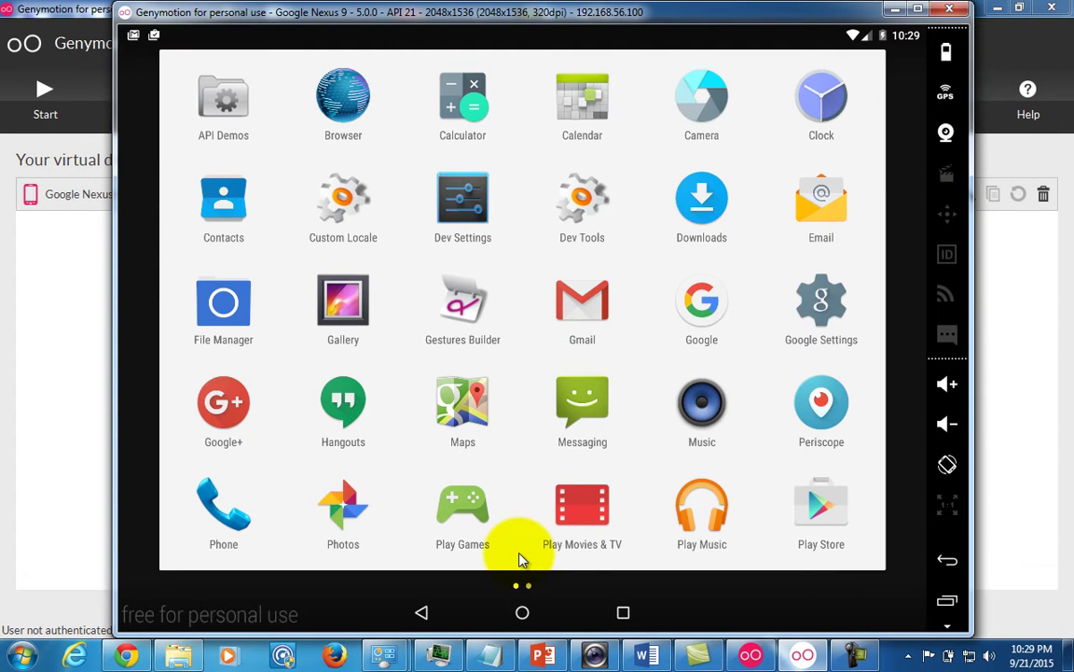
click(810, 412)
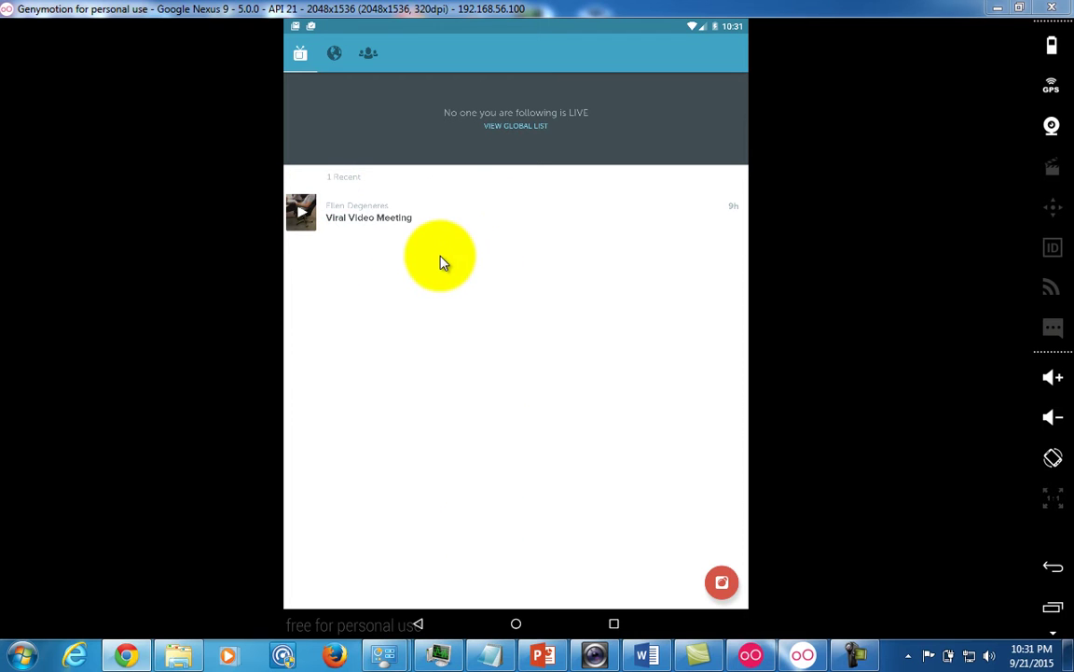
click(586, 407)
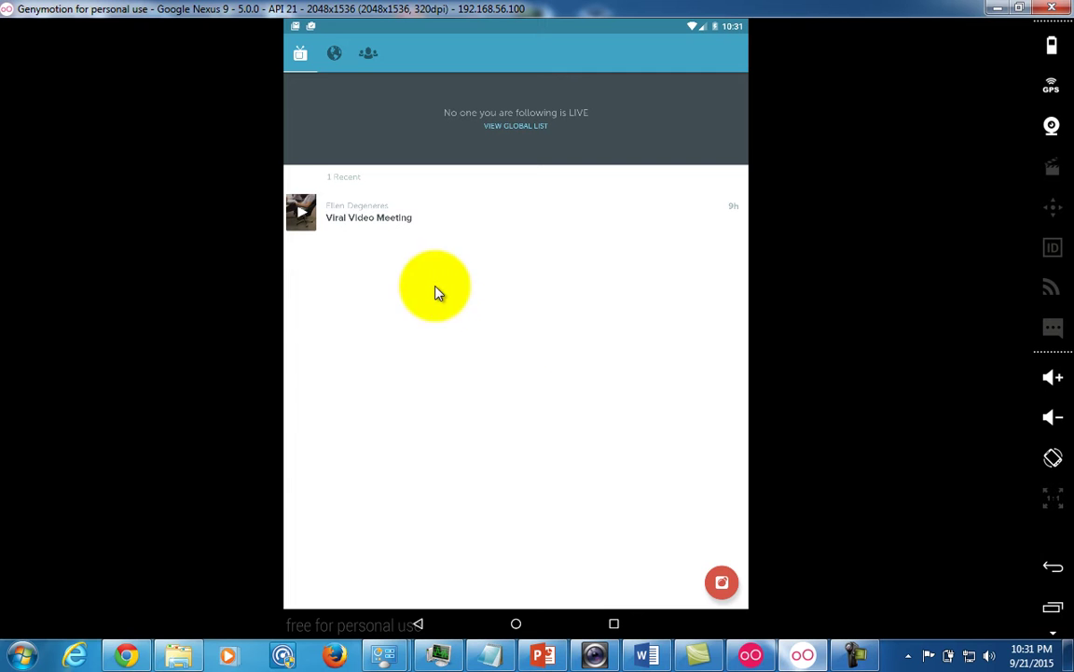
Browse the global live broadcasts on the map, including a cluster in the northeastern United States, and as a list.
click(336, 56)
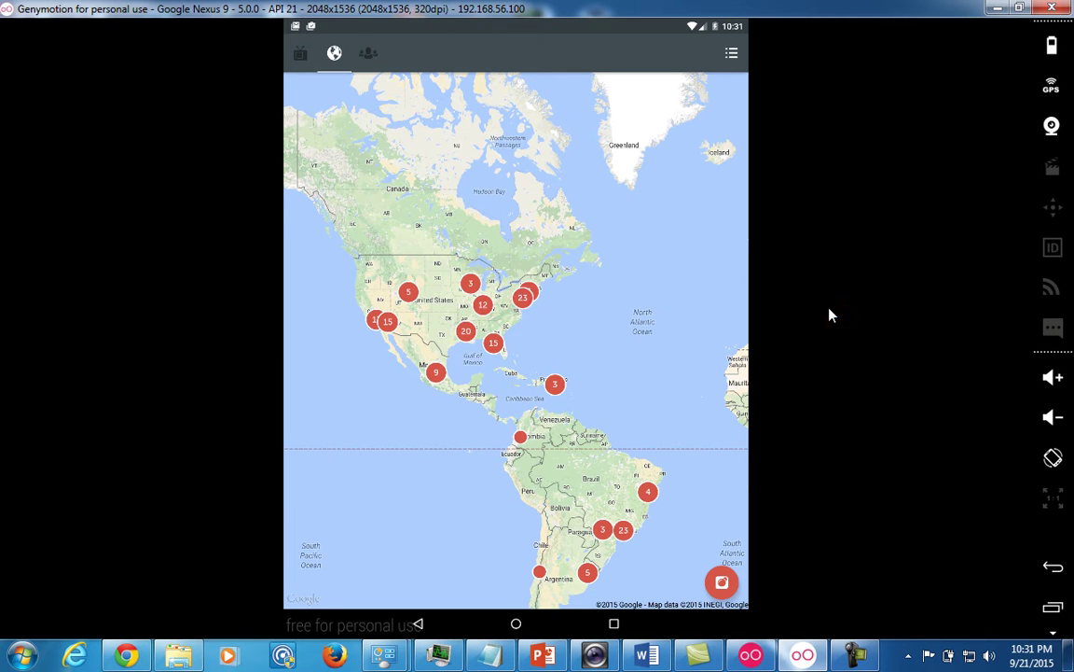
click(527, 296)
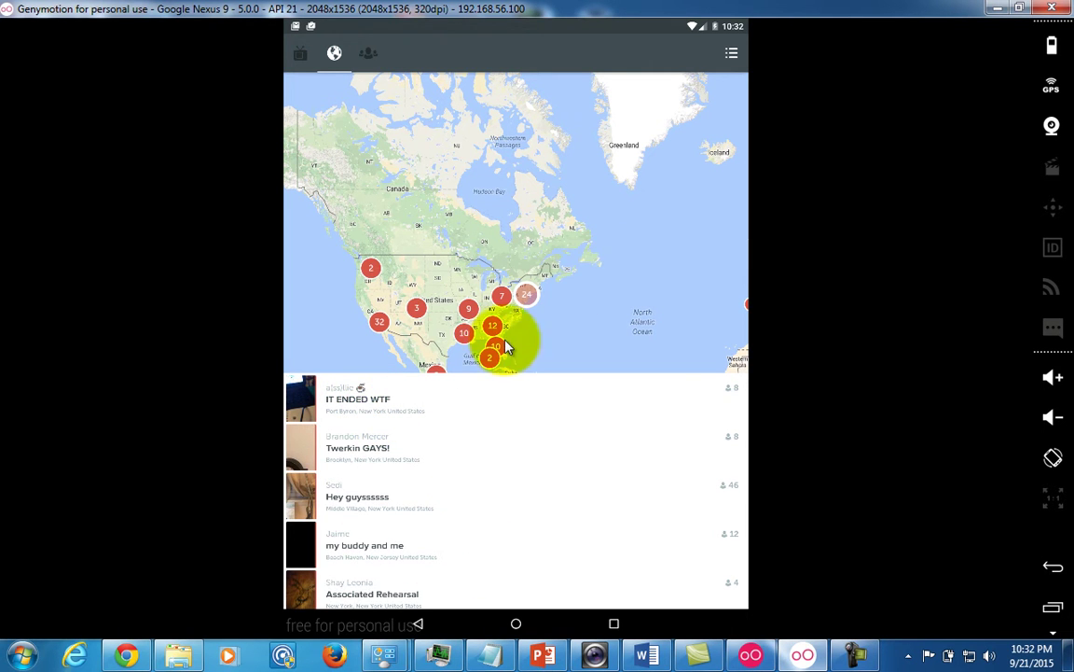
click(616, 321)
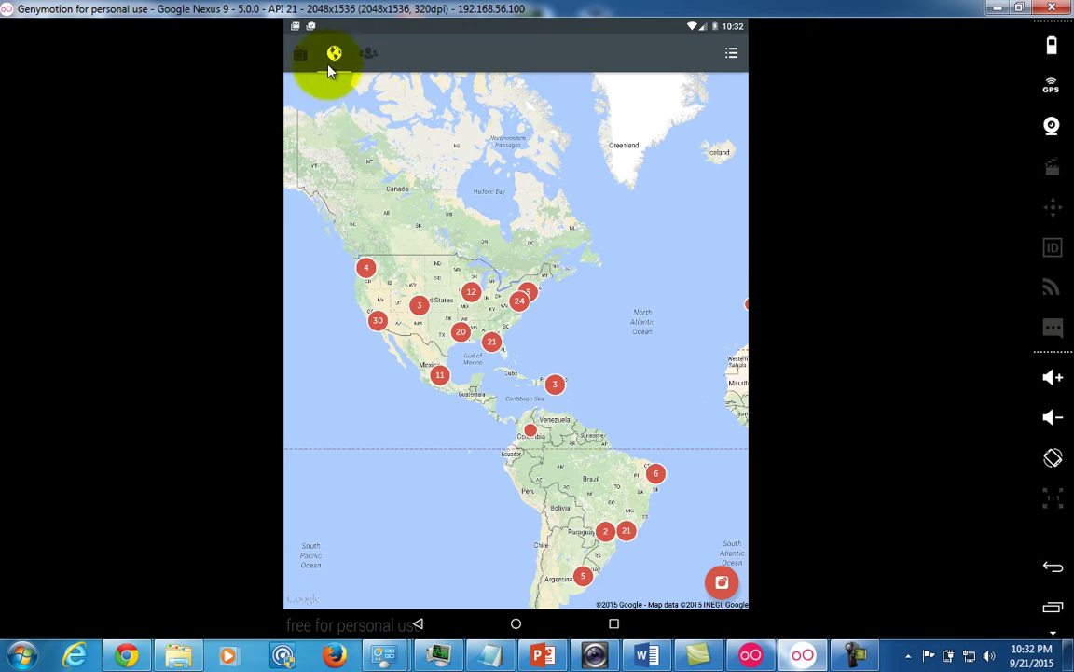
click(732, 56)
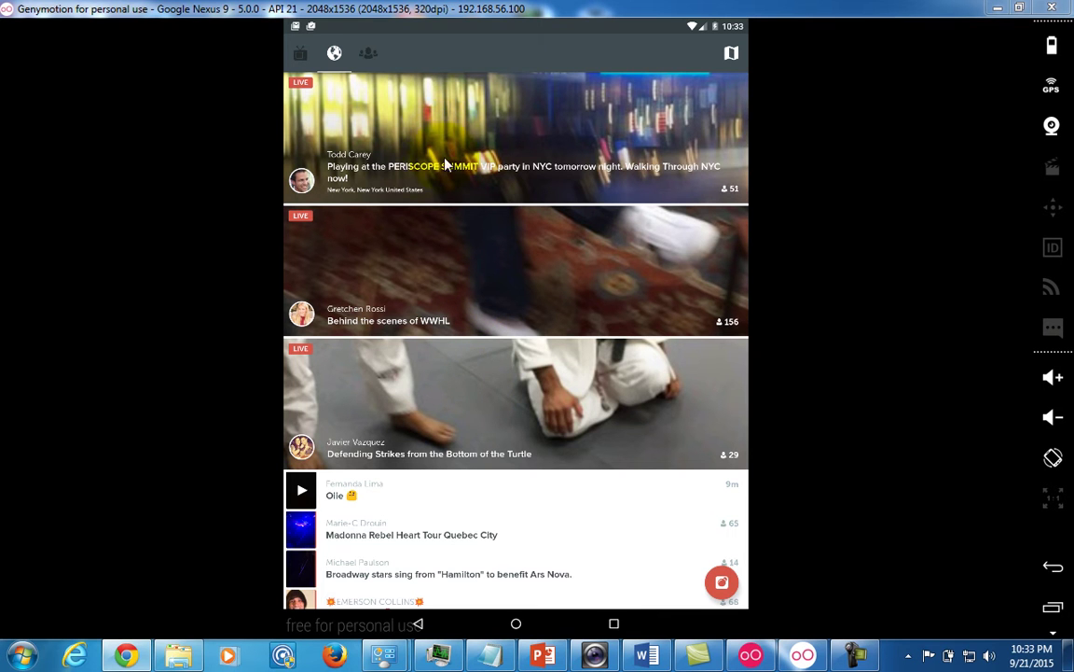
click(415, 362)
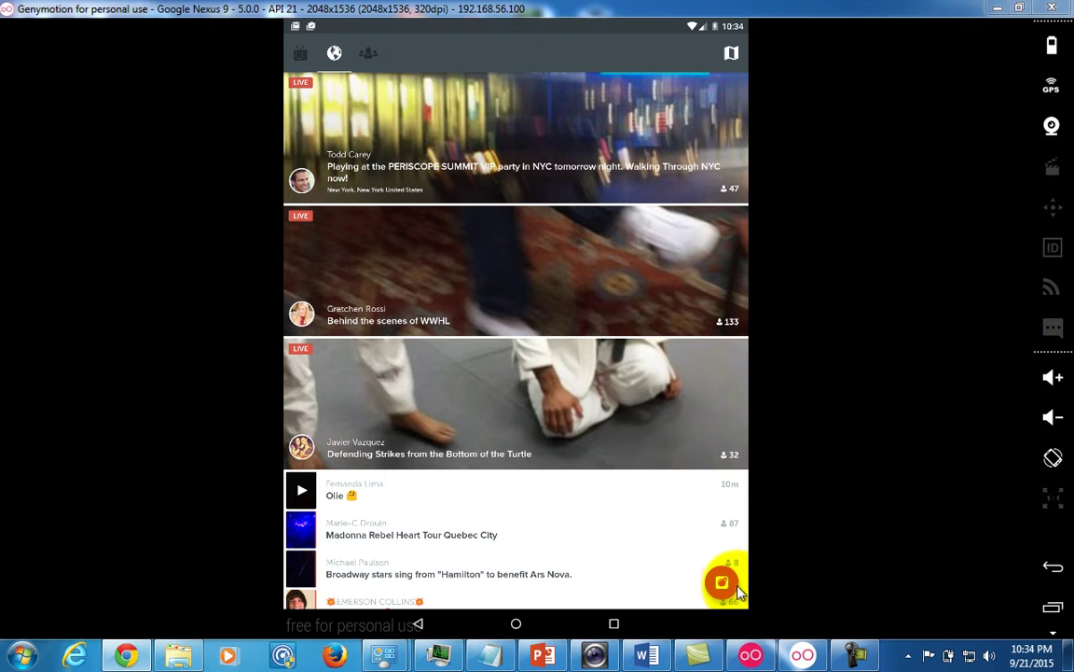
View the suggested people to follow and look at the profile card of the second most loved user.
click(369, 53)
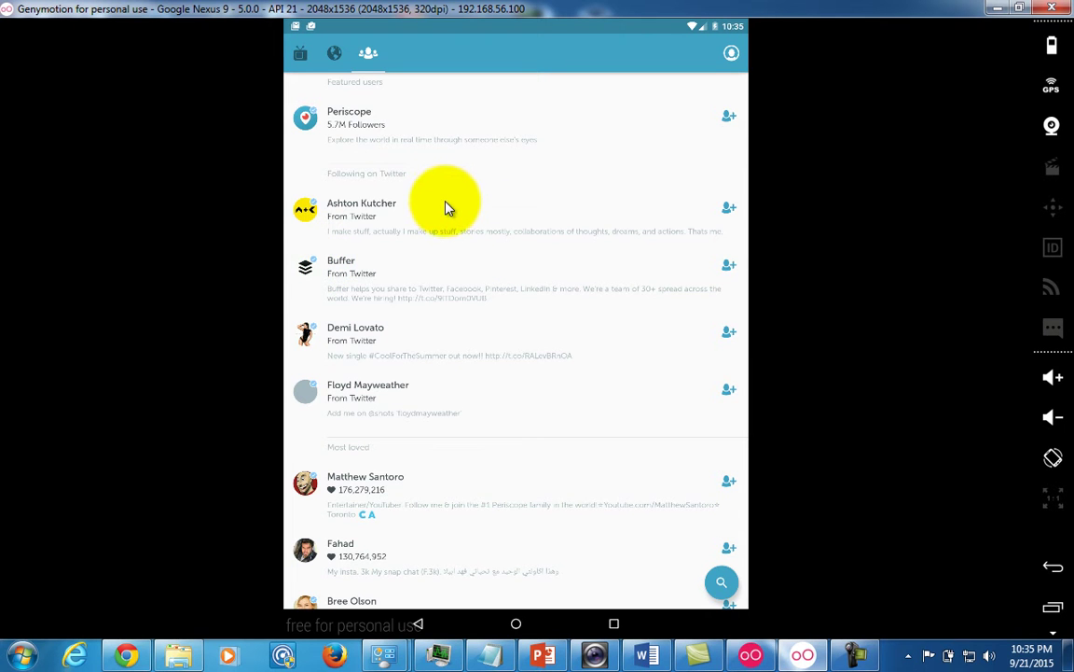
click(440, 545)
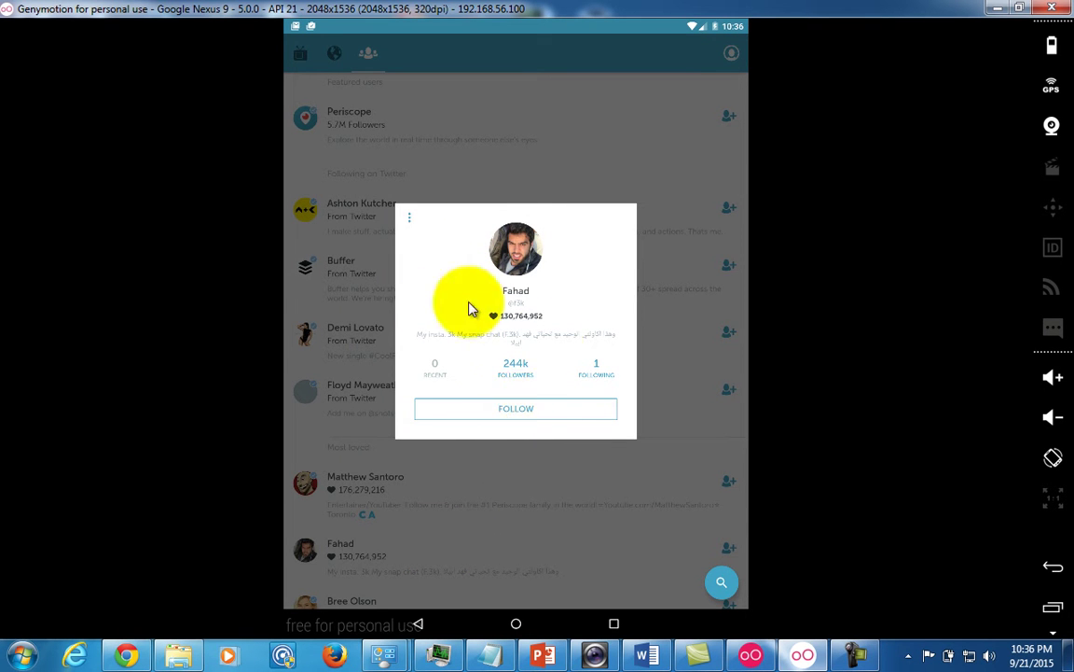
click(808, 279)
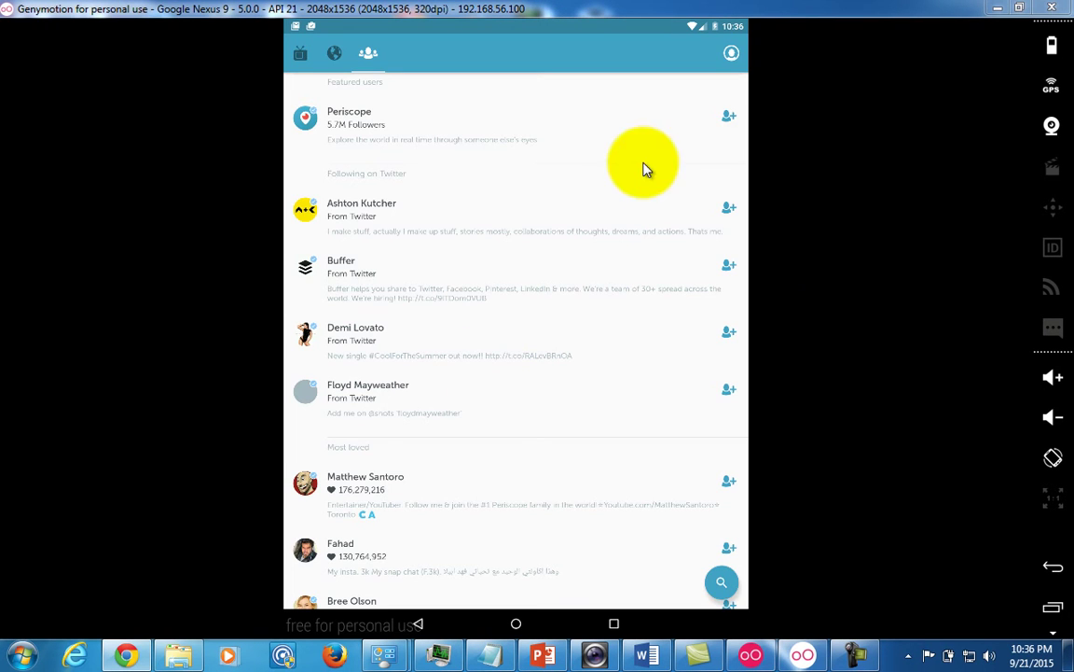
Edit the account's own profile, replacing the surname in the display name with "The Internet Marketer".
click(731, 56)
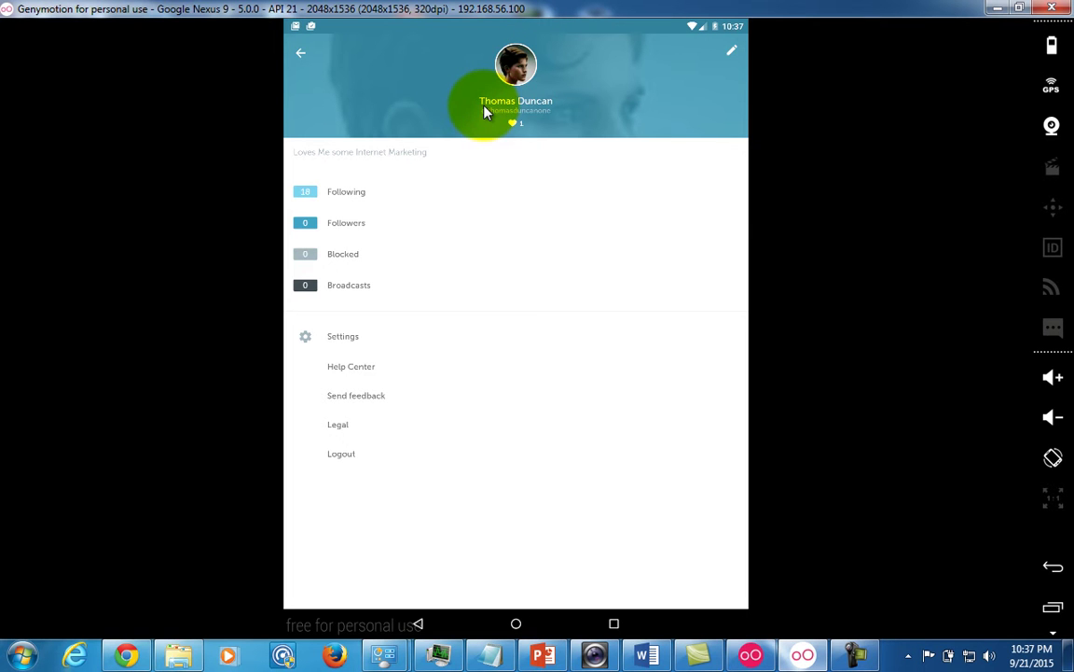
click(732, 54)
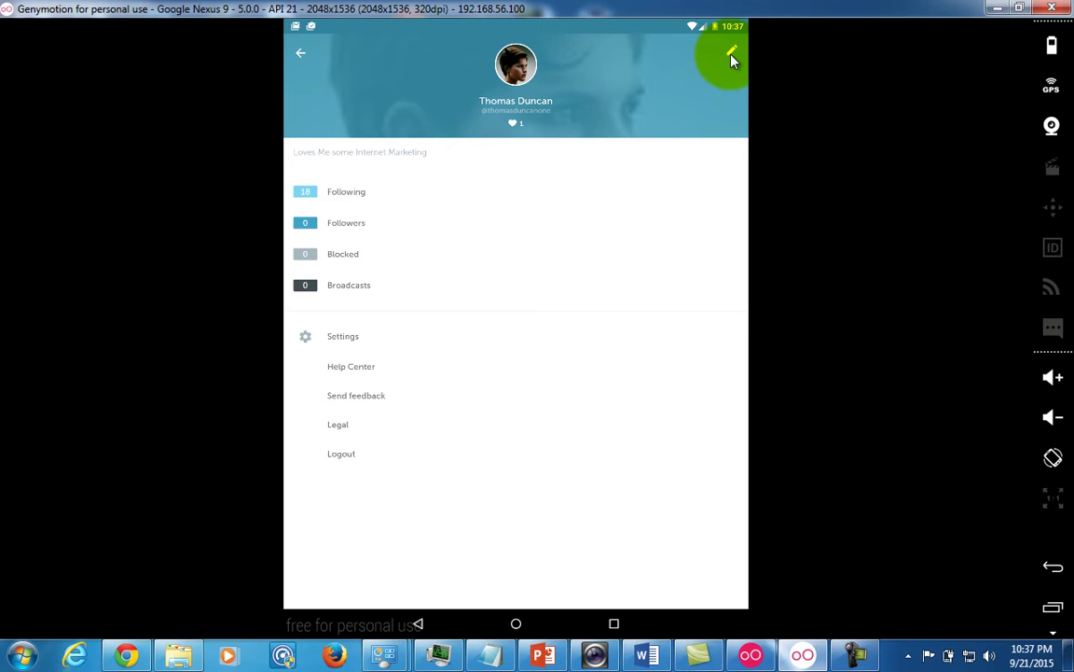
click(521, 121)
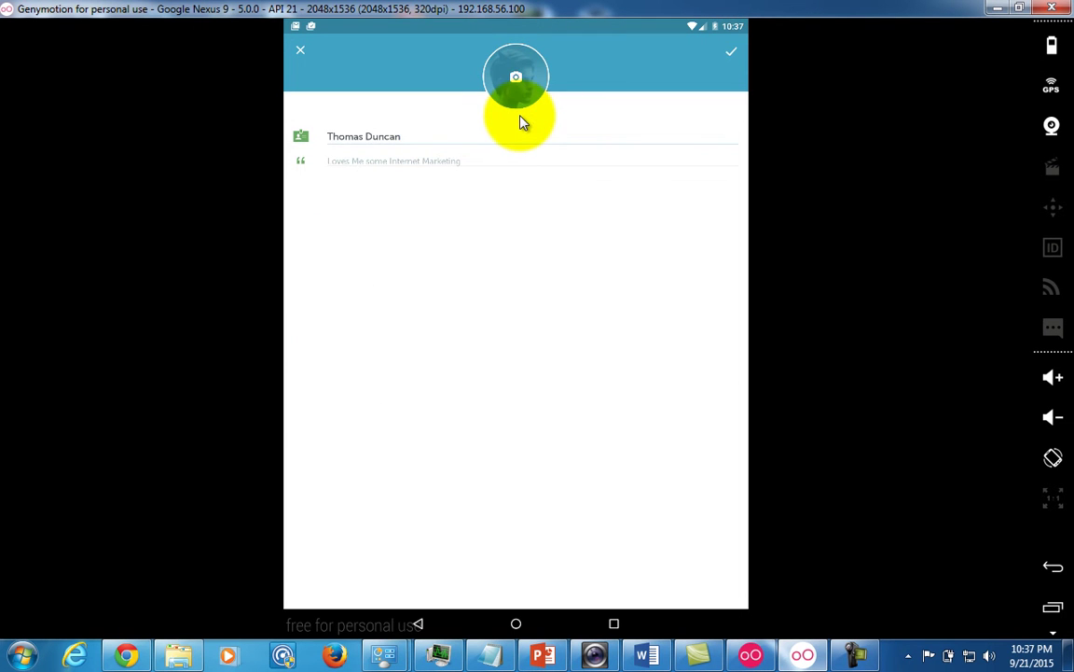
click(404, 138)
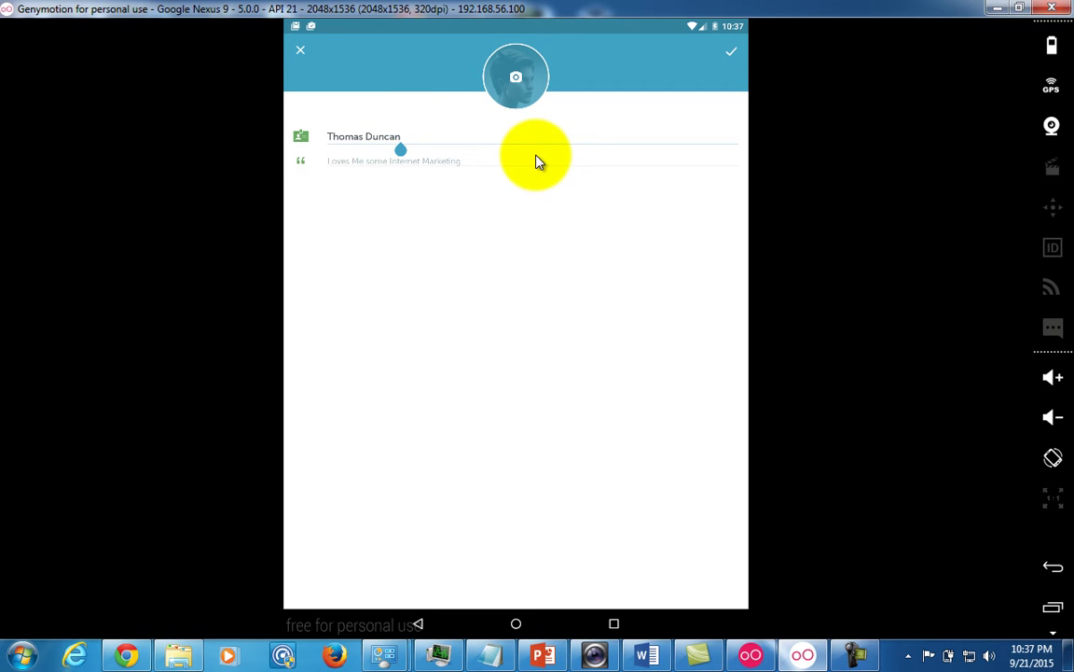
key(BackSpace)
key(BackSpace)
key(BackSpace)
key(BackSpace)
key(BackSpace)
key(BackSpace)
key(BackSpace)
text(The Internet Markee)
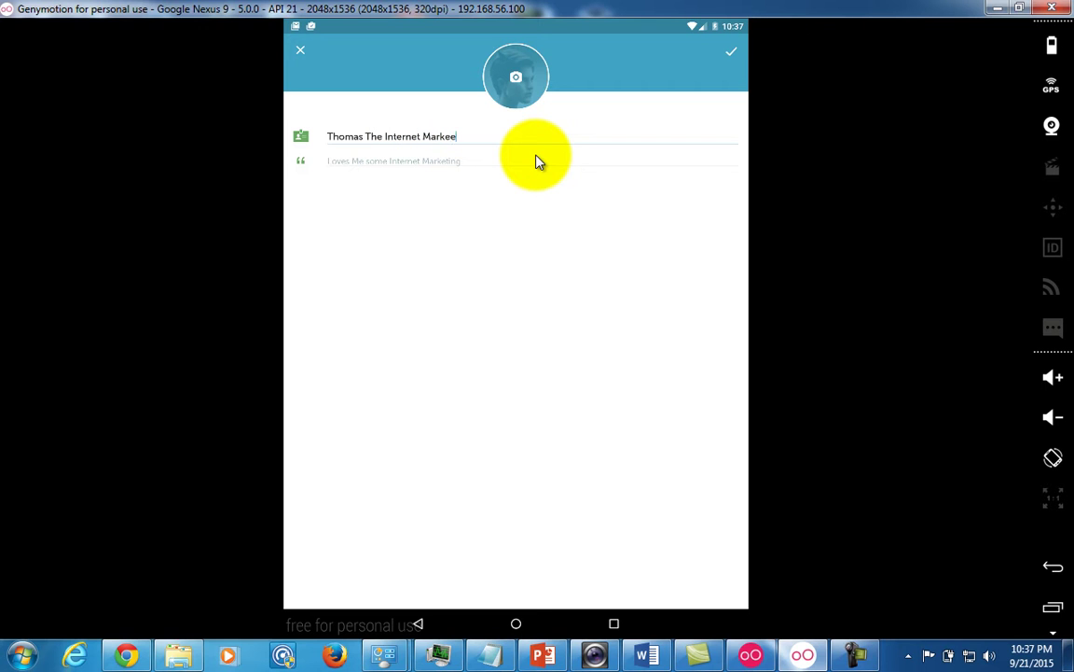
key(BackSpace)
text(ter)
Replace the profile bio with "Getting Real With Businesss" and save the profile changes.
click(497, 164)
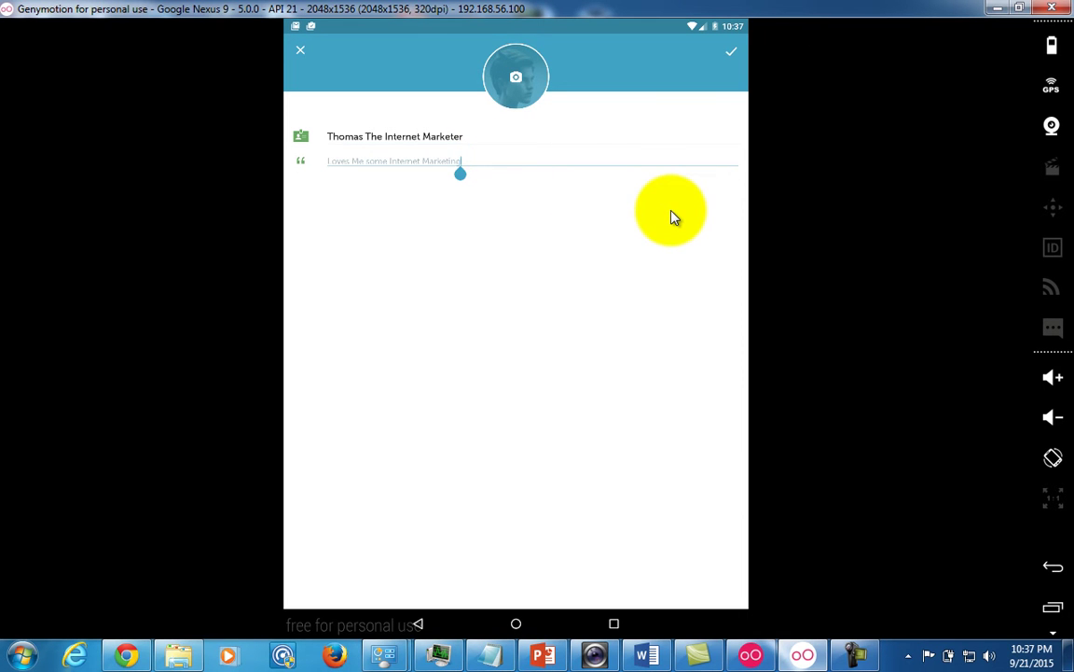
key(BackSpace)
key(BackSpace)
key(BackSpace)
key(BackSpace)
key(BackSpace)
key(BackSpace)
key(BackSpace)
key(BackSpace)
key(BackSpace)
key(BackSpace)
key(BackSpace)
key(BackSpace)
key(BackSpace)
key(BackSpace)
text(Gr)
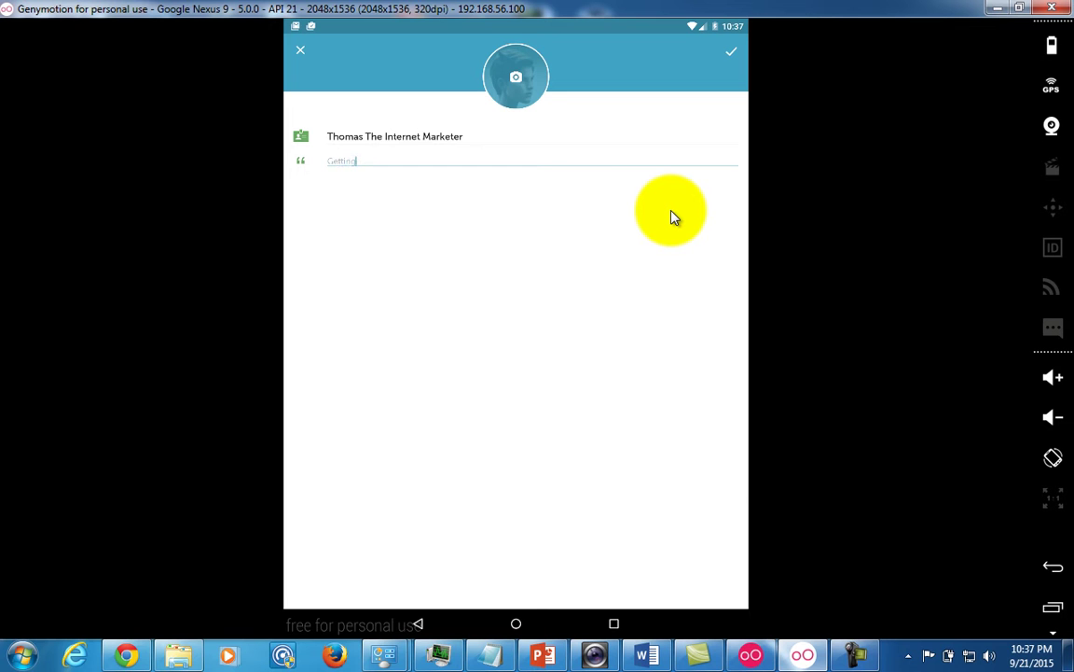
text(tting REal wi)
text(al)
text( With Business)
click(604, 235)
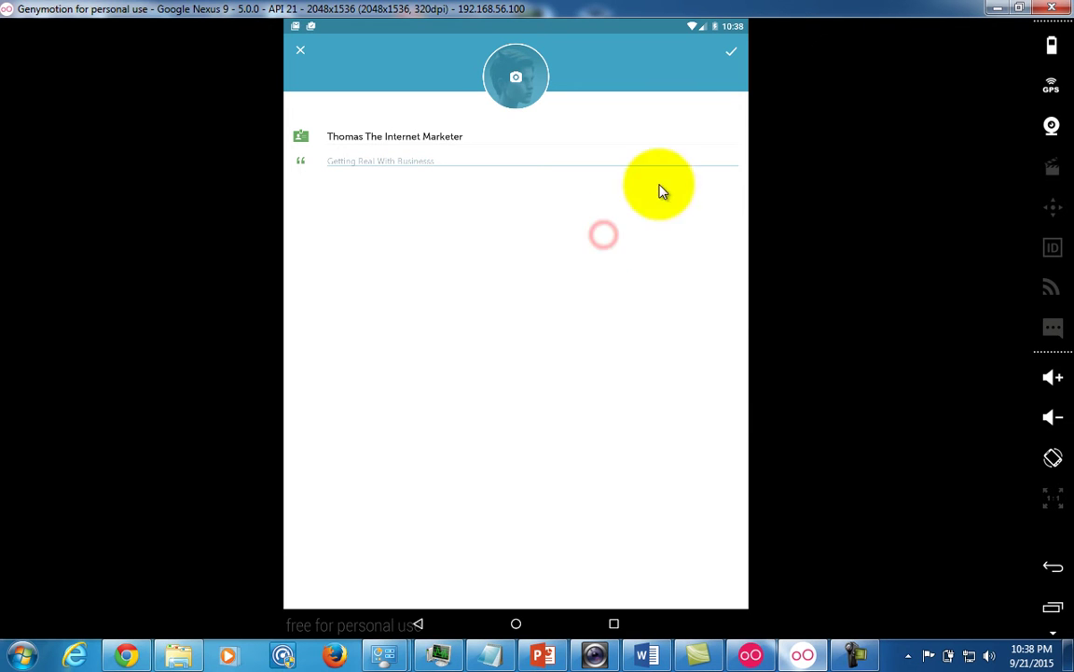
click(731, 58)
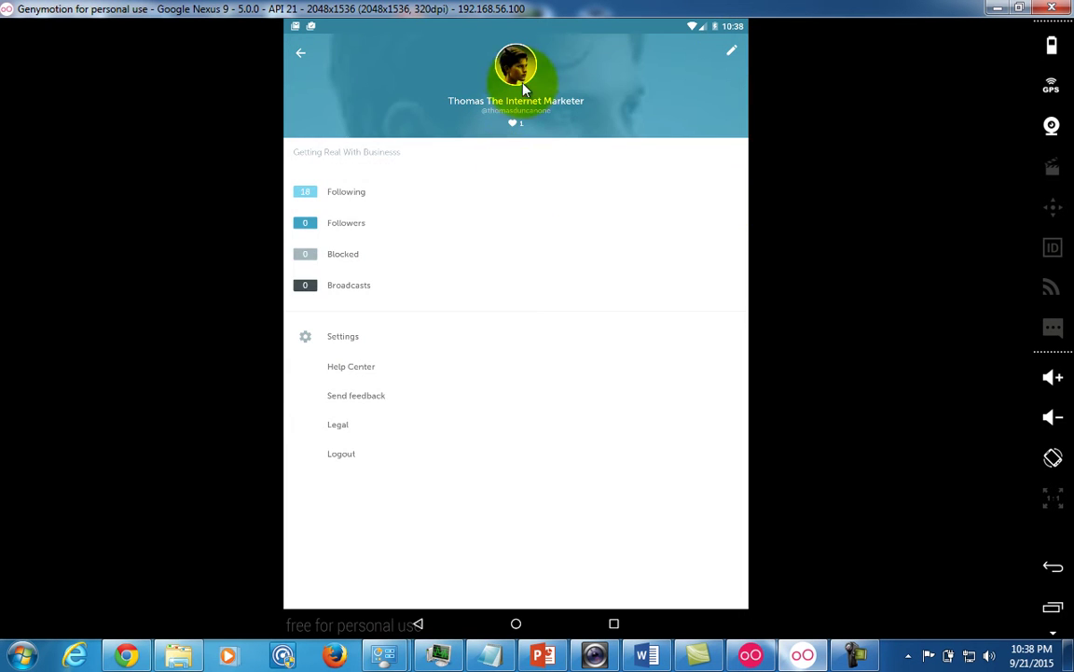
Reopen the profile editor, view the source options for changing the profile picture, and dismiss them.
click(731, 53)
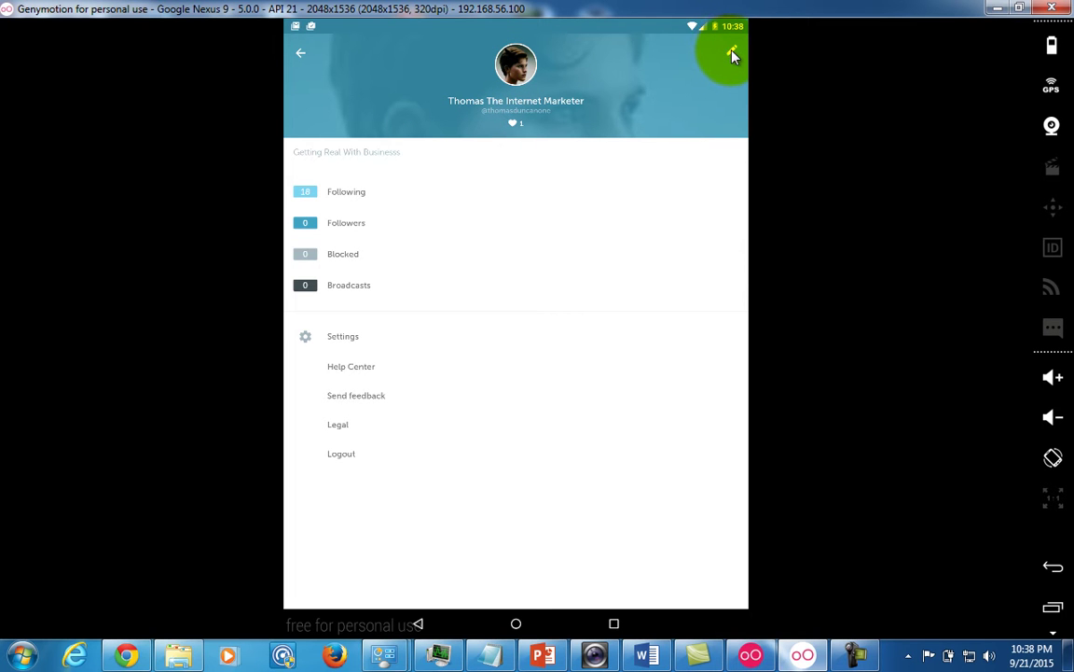
click(520, 81)
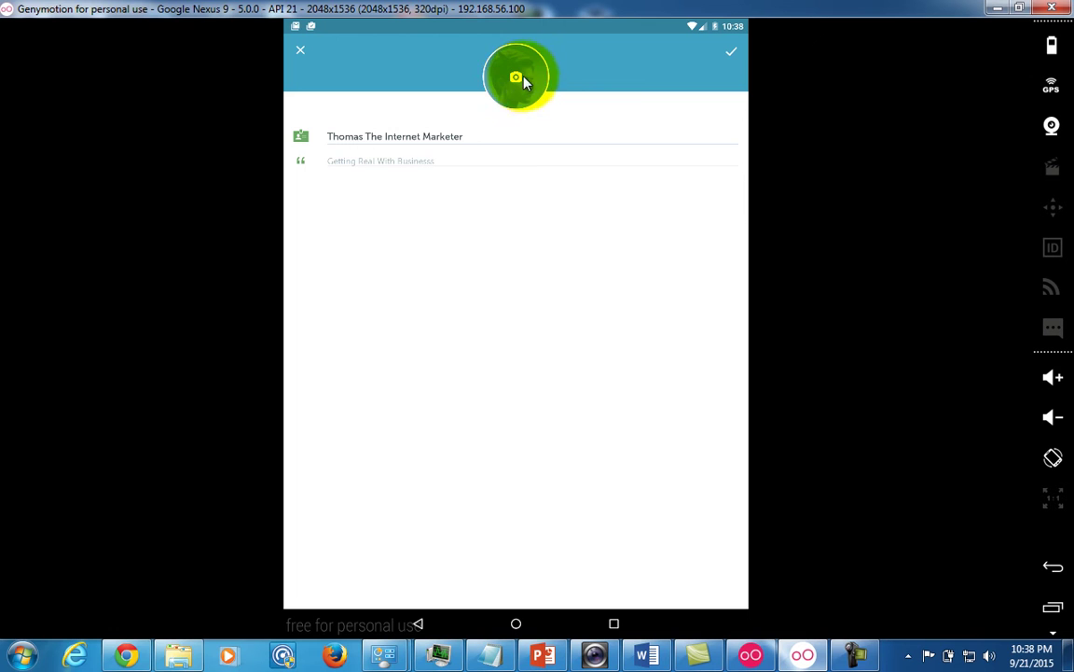
click(503, 96)
click(502, 97)
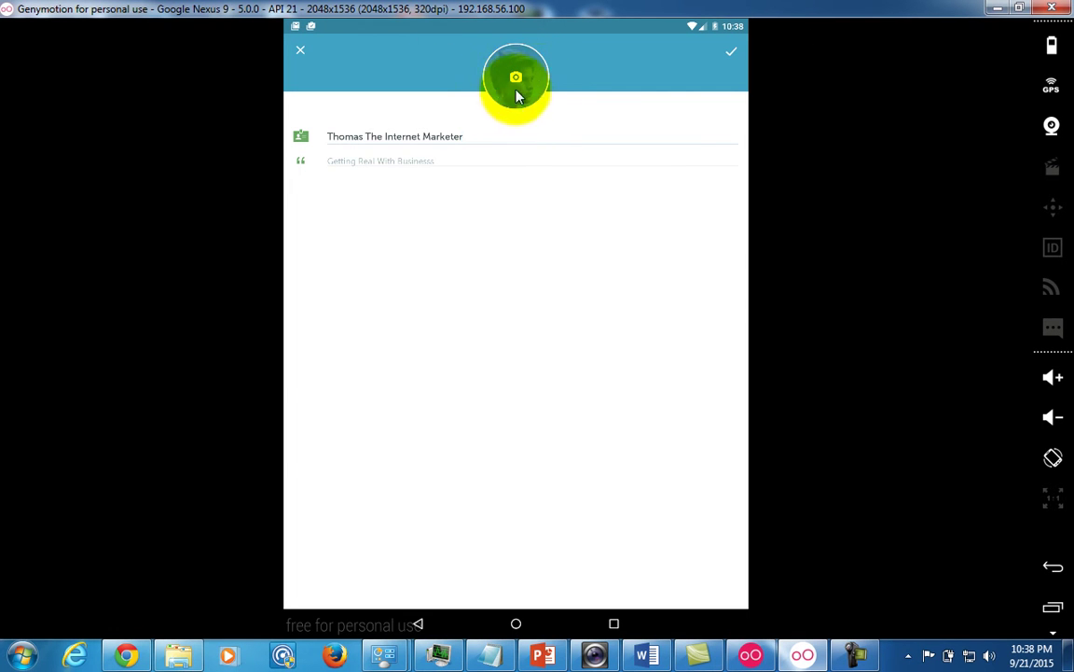
click(541, 84)
click(527, 70)
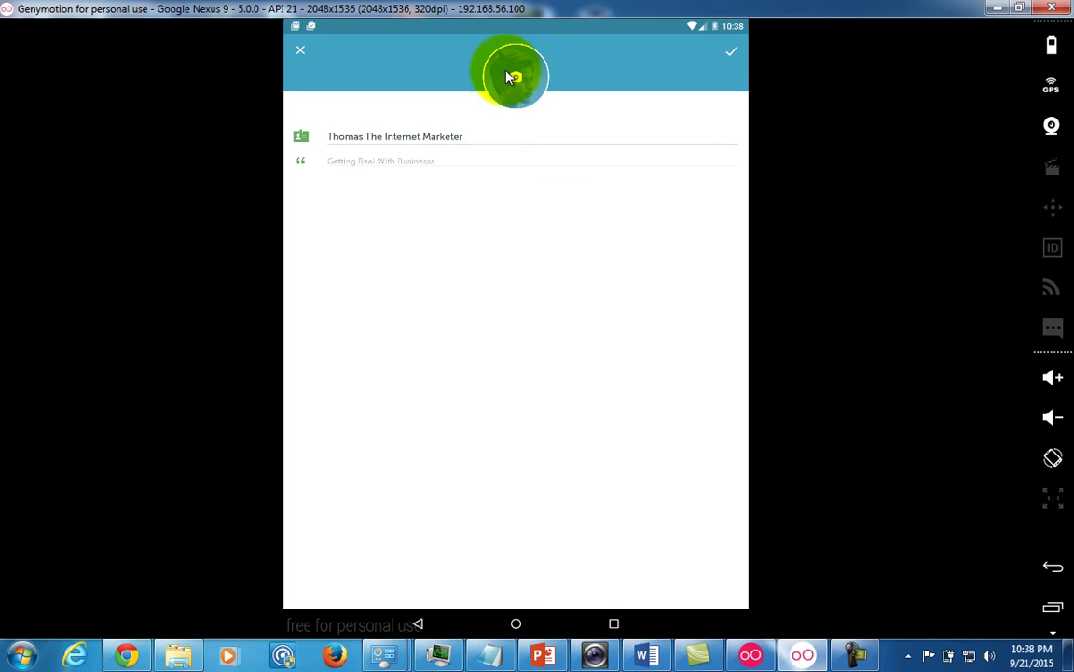
click(514, 81)
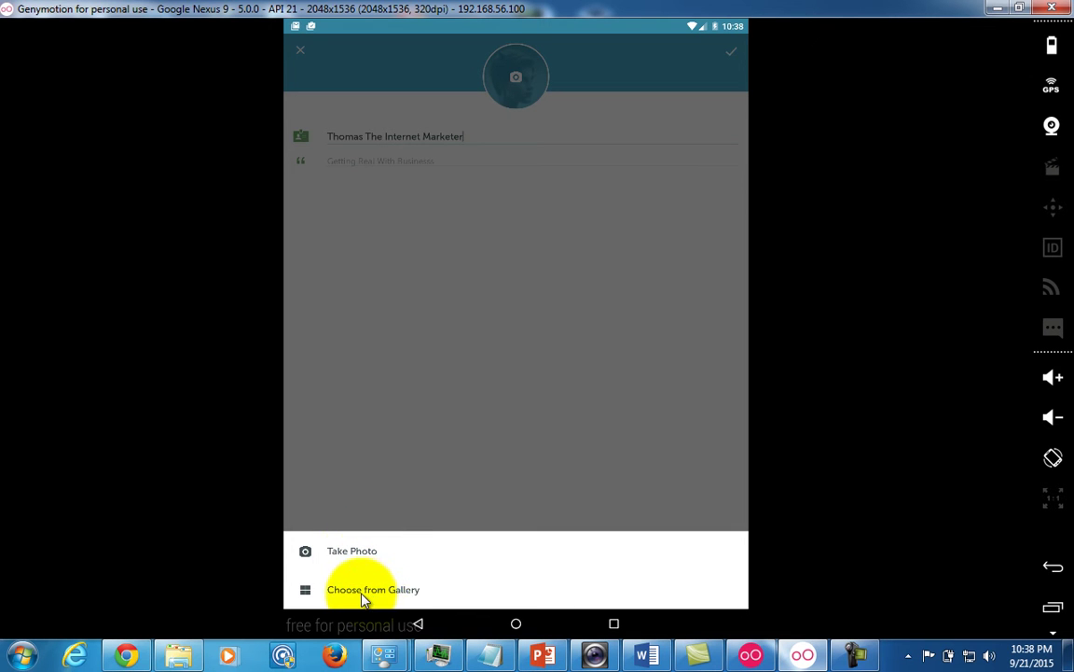
click(687, 284)
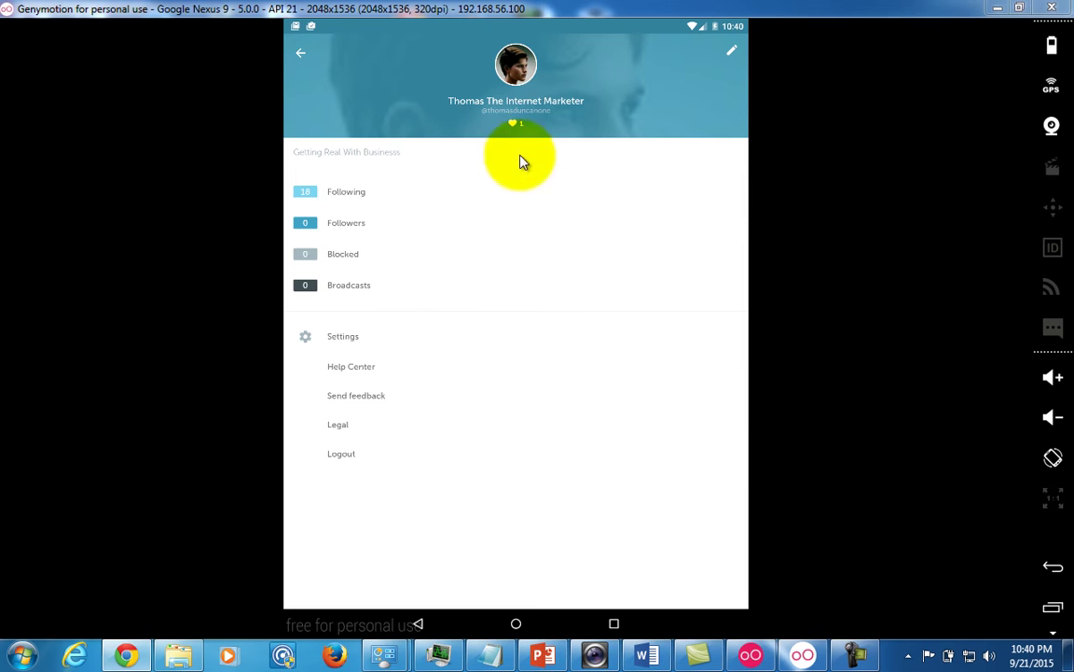
Open the account settings and toggle the Autosave Broadcast option.
click(514, 124)
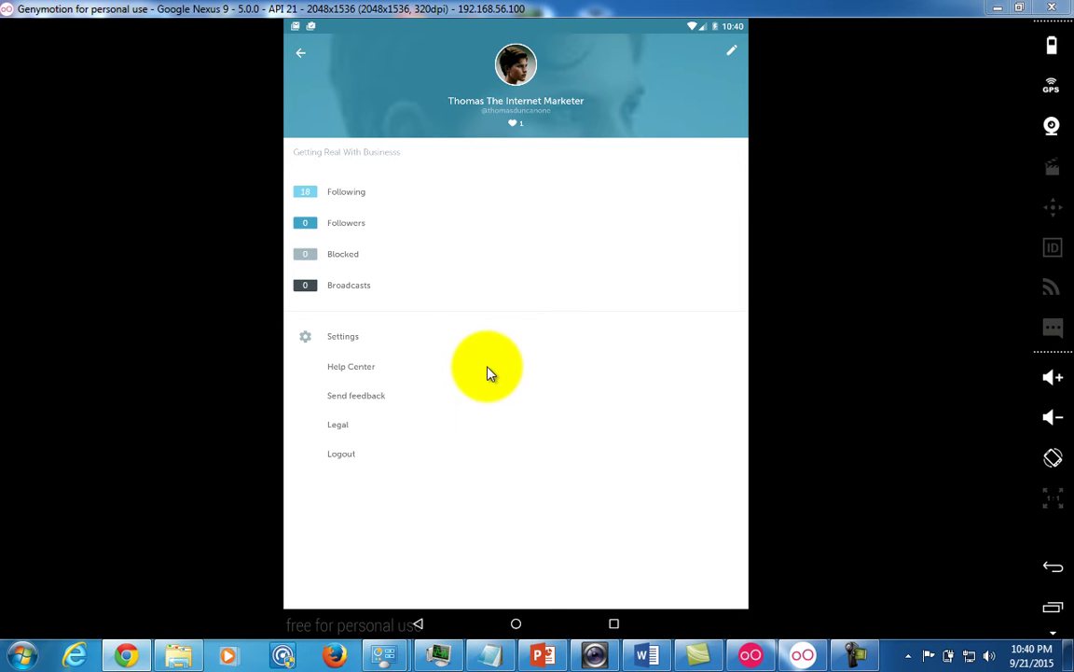
click(304, 338)
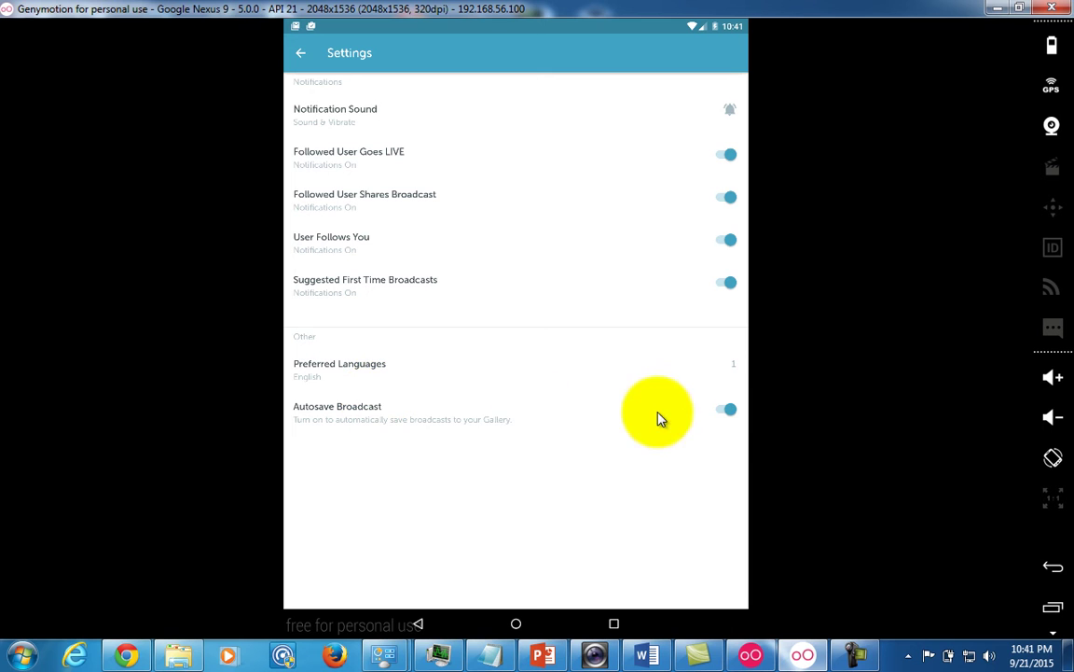
click(728, 409)
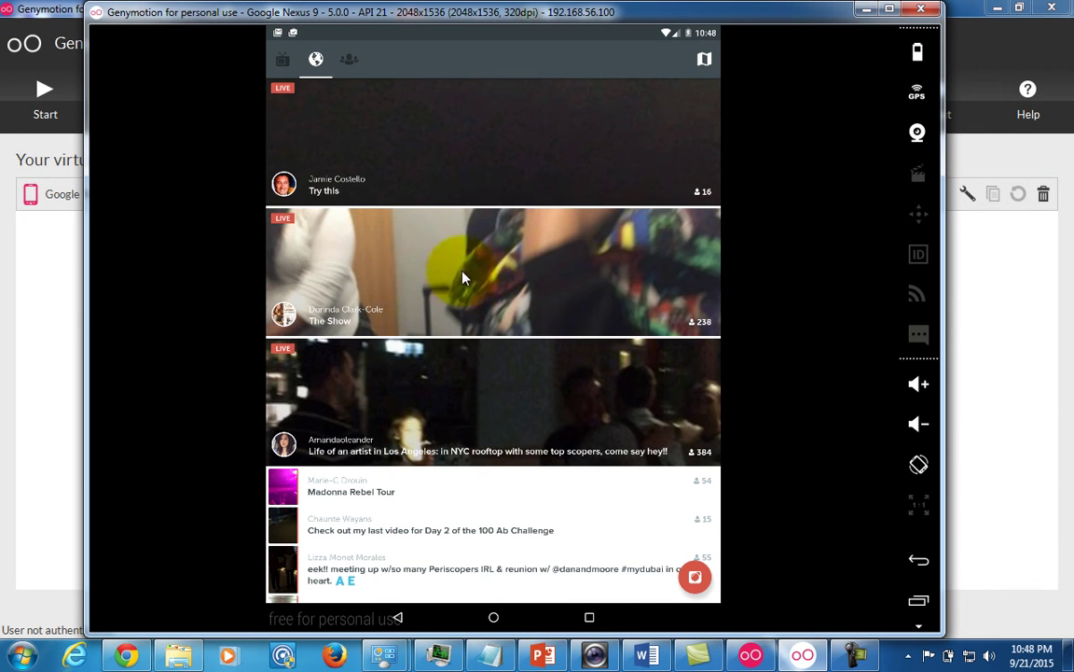
Rotate the virtual device and open the chat of the live broadcast "The Show".
key(ctrl+F11)
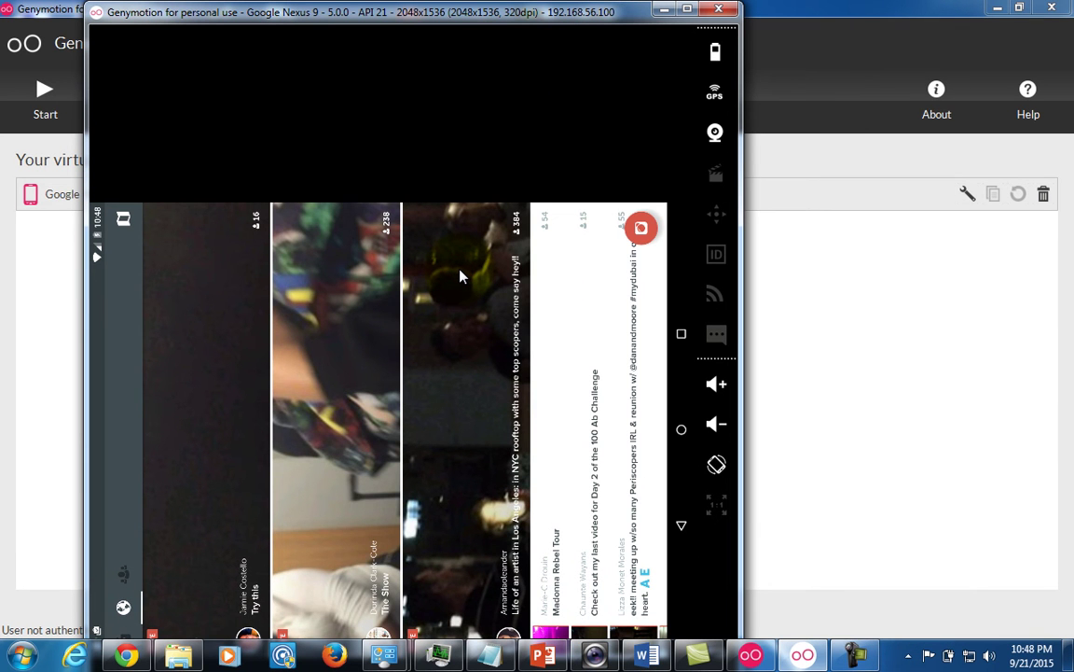
click(460, 276)
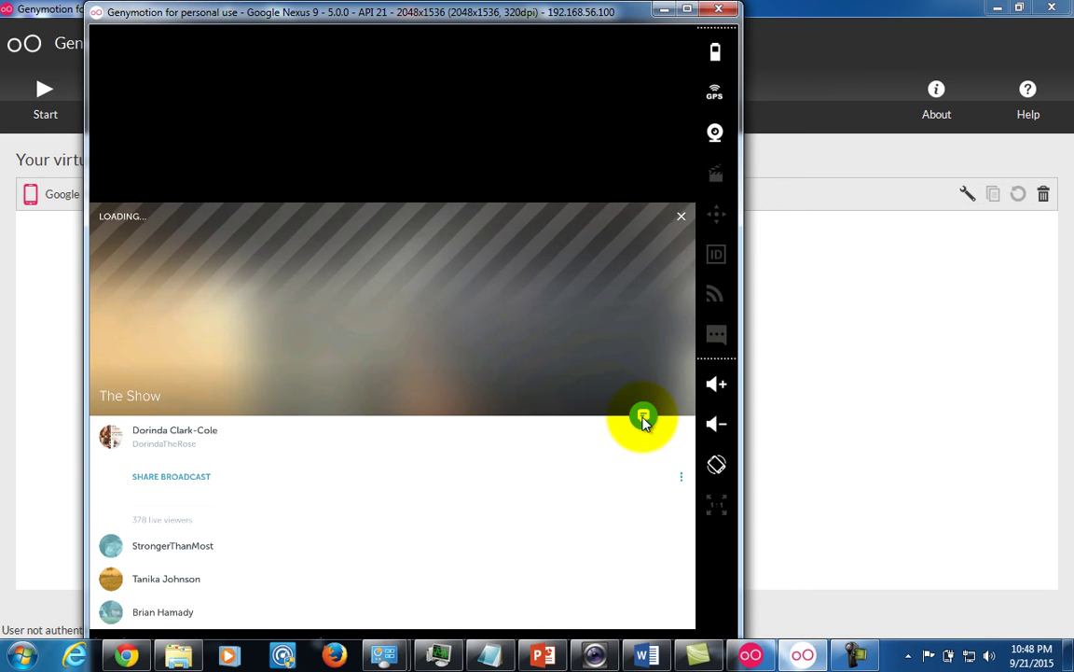
click(642, 419)
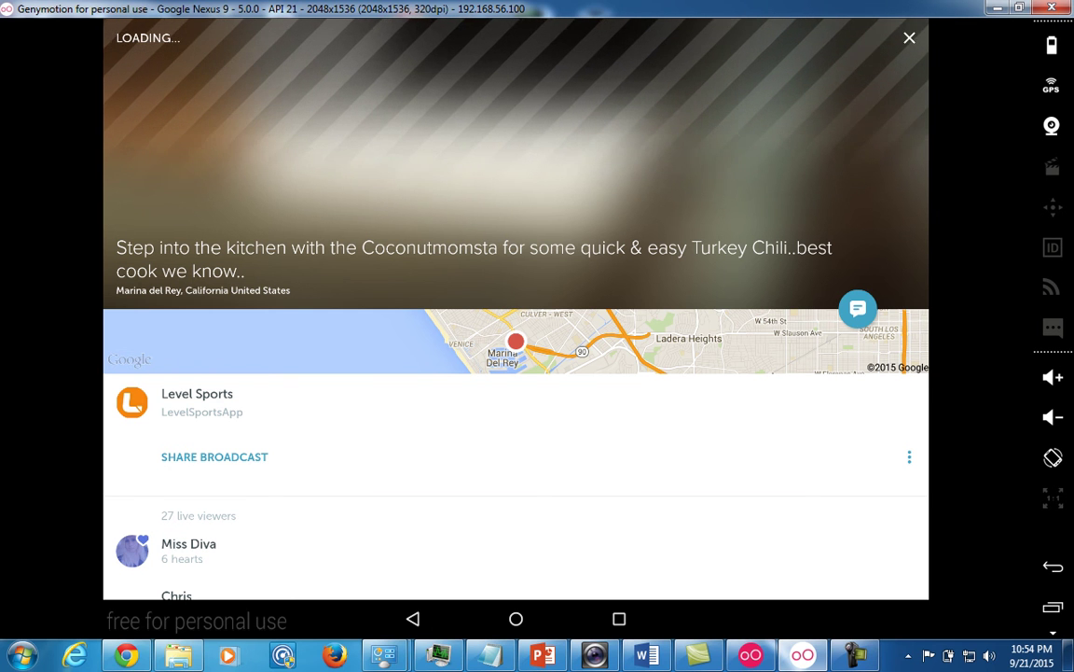
Open the Level Sports profile from its turkey chili broadcast and follow the account.
click(194, 395)
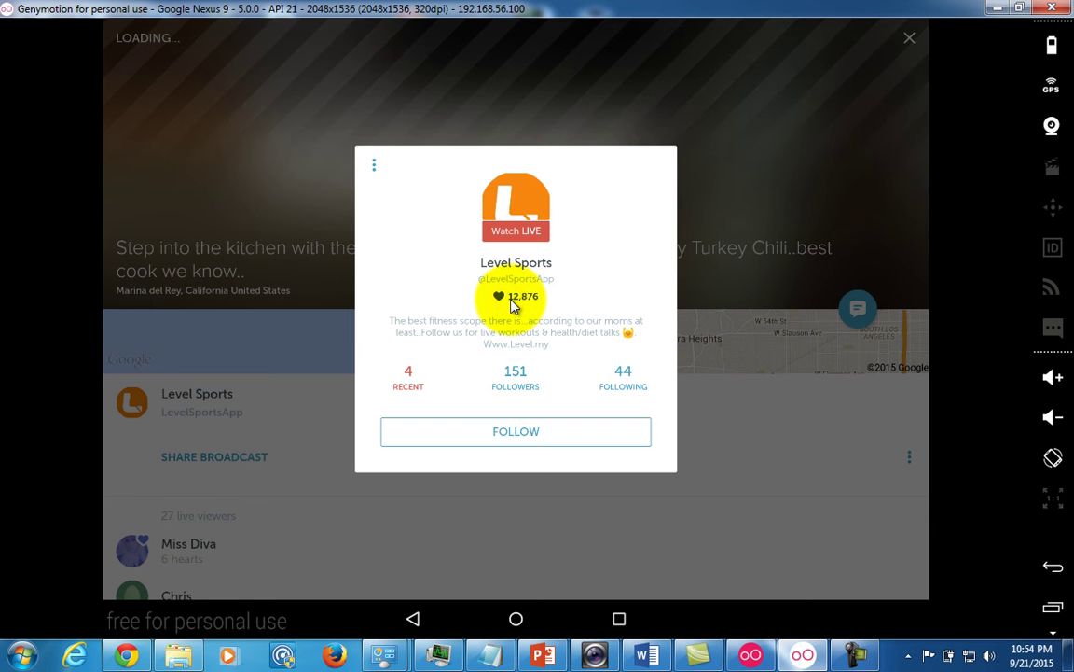
key(Return)
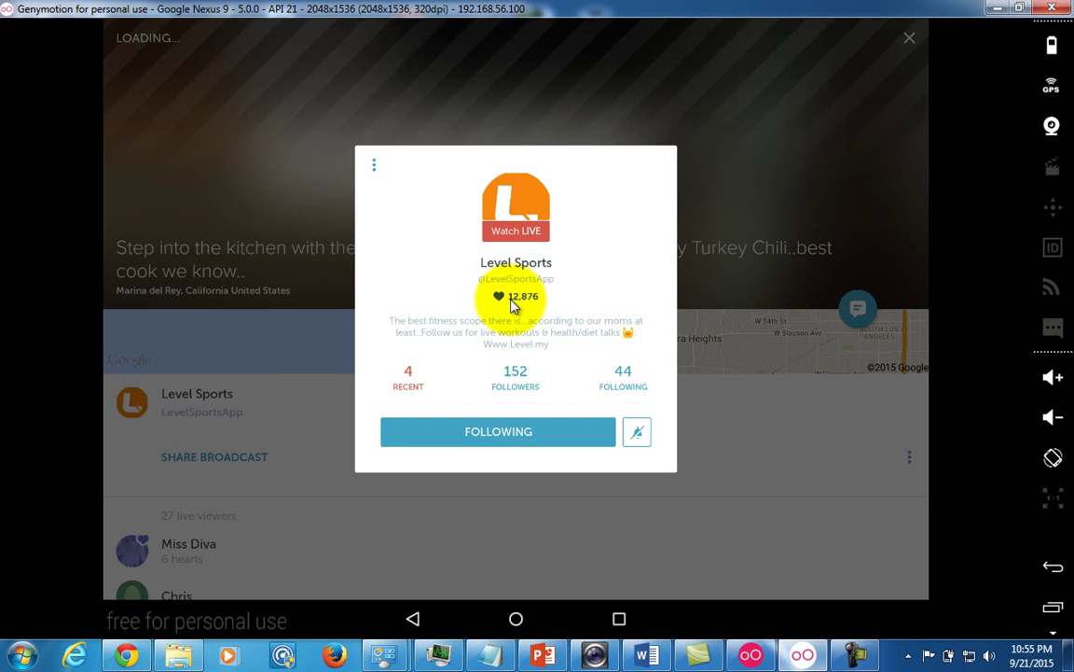